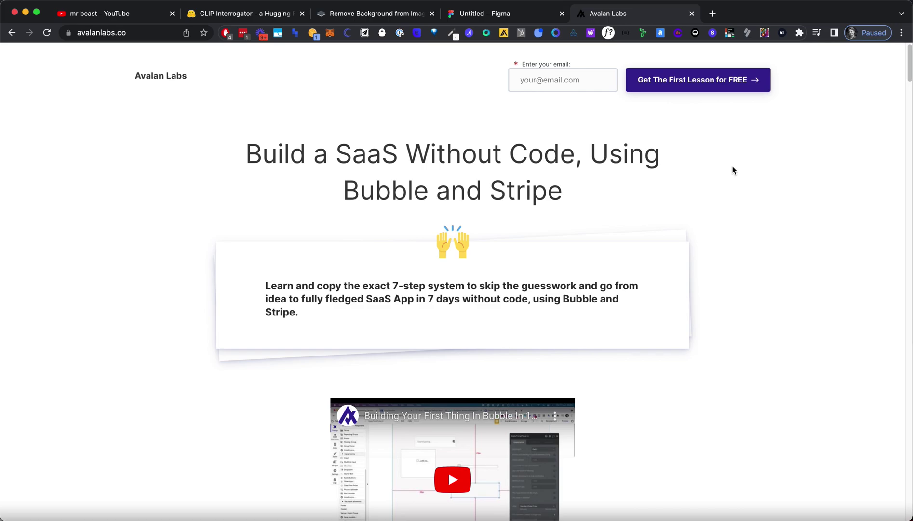
Step: Open midjourney.com in a new browser tab from the address-bar suggestion
{"action": "key", "text": "ctrl+t"}
{"action": "type", "text": "midjouu"}
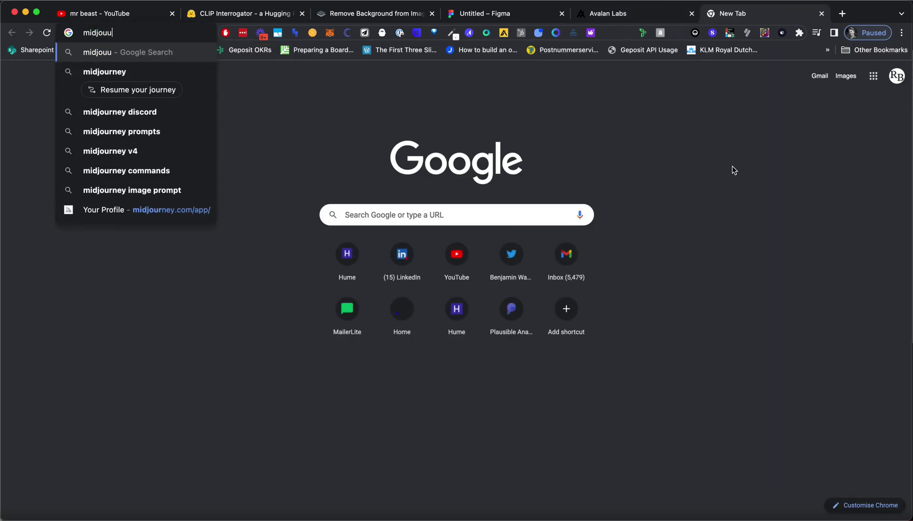
{"action": "key", "text": "Down"}
{"action": "key", "text": "Down"}
{"action": "key", "text": "Down"}
{"action": "key", "text": "Down"}
{"action": "key", "text": "Down"}
{"action": "key", "text": "Down"}
{"action": "key", "text": "Down"}
{"action": "key", "text": "Return"}
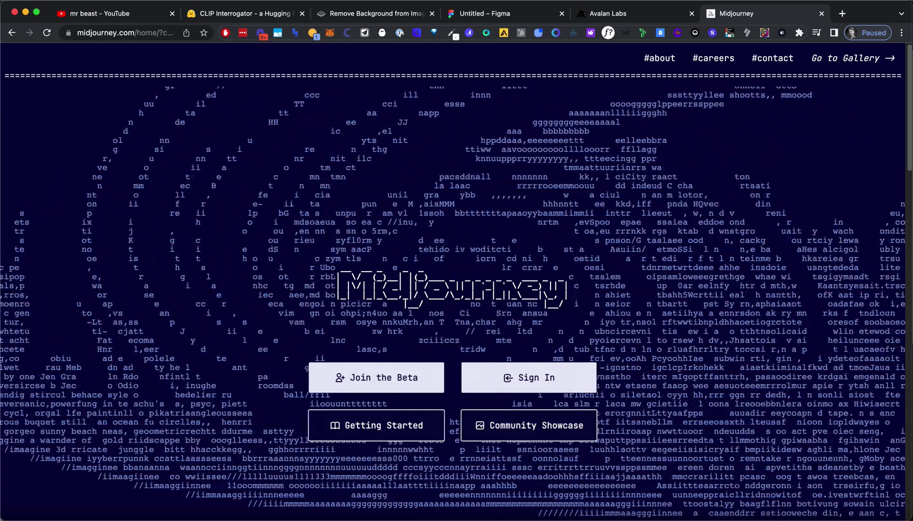
Step: Take a region screenshot of the Hydraulic Press Vs Lamborghini thumbnail in the mr beast results
{"action": "left_click", "coordinate": [93, 19]}
{"action": "scroll", "coordinate": [412, 233], "scroll_direction": "down", "scroll_amount": 3}
{"action": "scroll", "coordinate": [416, 230], "scroll_direction": "down", "scroll_amount": 1}
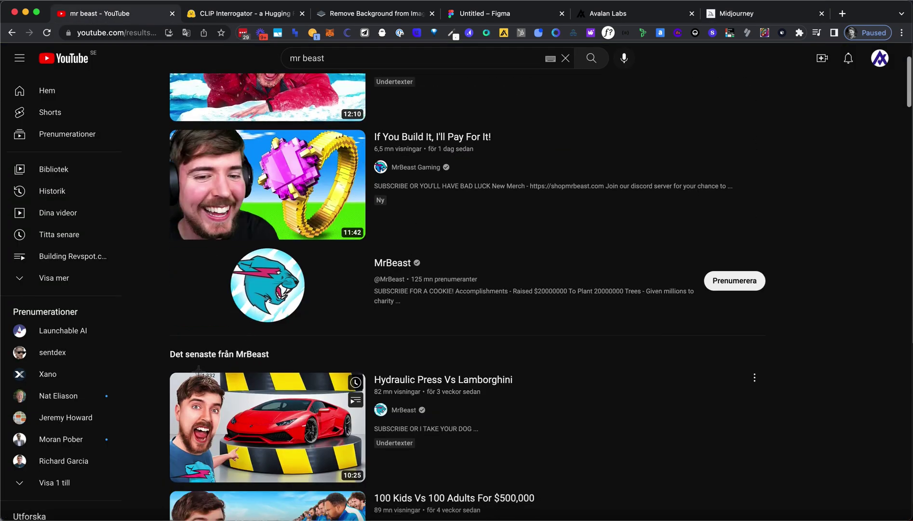
{"action": "key", "text": "super+shift+4"}
{"action": "key", "text": "Escape"}
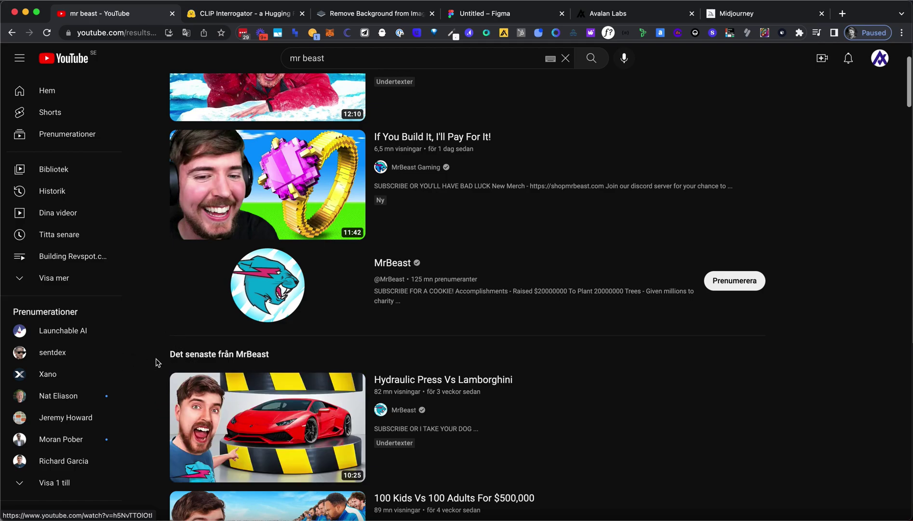
{"action": "scroll", "coordinate": [157, 361], "scroll_direction": "down", "scroll_amount": 1}
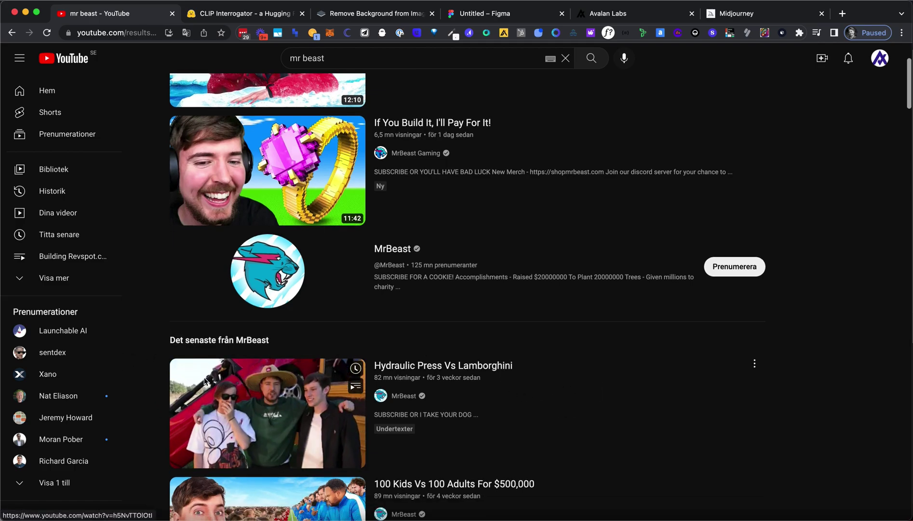
{"action": "key", "text": "super+shift+4"}
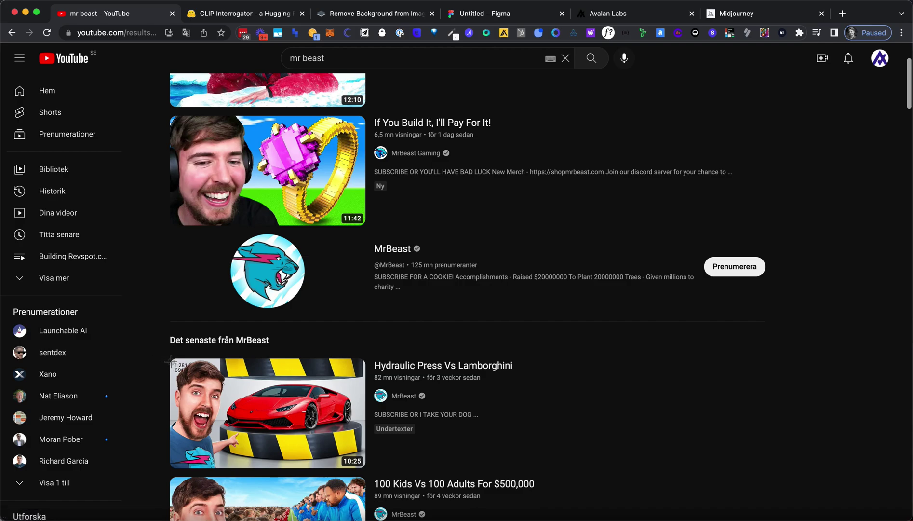
{"action": "left_click_drag", "start_coordinate": [173, 360], "coordinate": [274, 446]}
Step: Select the whole fast-mode CLIP Interrogator prompt describing the red sports car thumbnail
{"action": "left_click", "coordinate": [213, 14]}
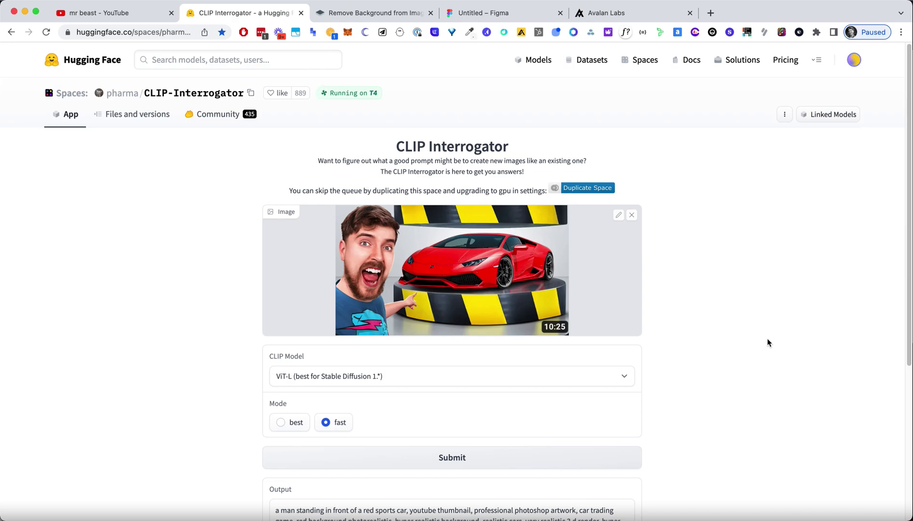
{"action": "scroll", "coordinate": [690, 349], "scroll_direction": "down", "scroll_amount": 1}
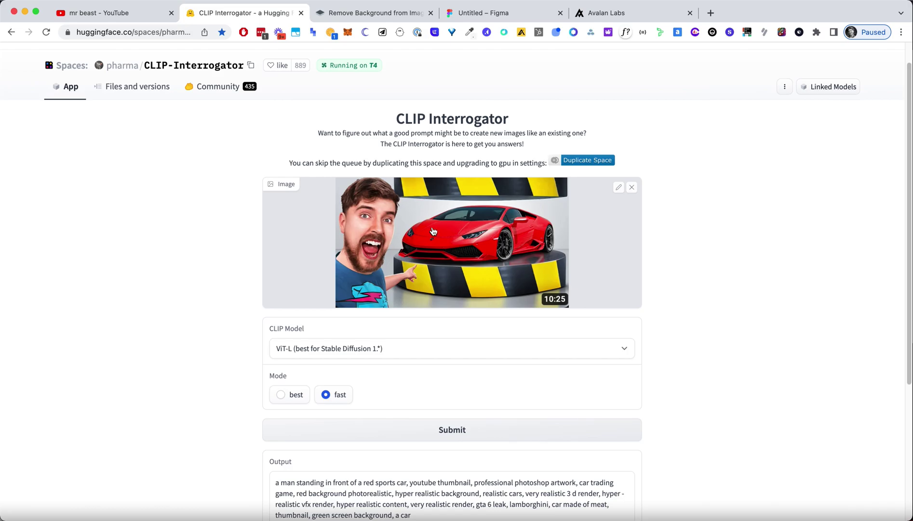
{"action": "scroll", "coordinate": [601, 286], "scroll_direction": "down", "scroll_amount": 1}
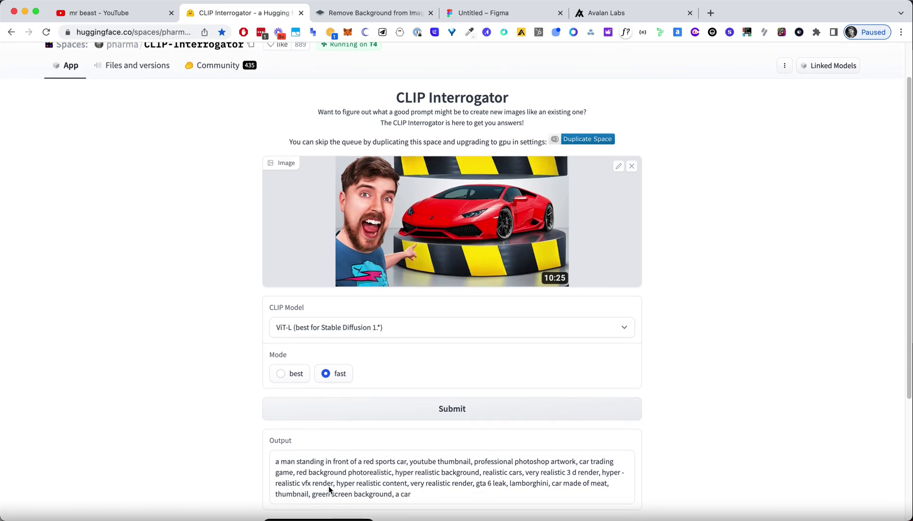
{"action": "triple_click", "coordinate": [385, 481]}
{"action": "key", "text": "super+c"}
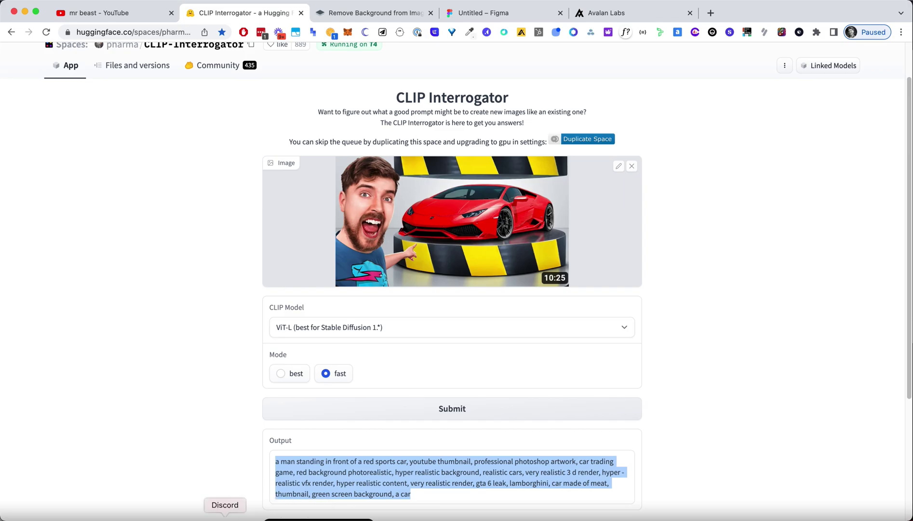
Step: Start an /imagine prompt in Discord with the pasted CLIP Interrogator text
{"action": "left_click", "coordinate": [225, 518]}
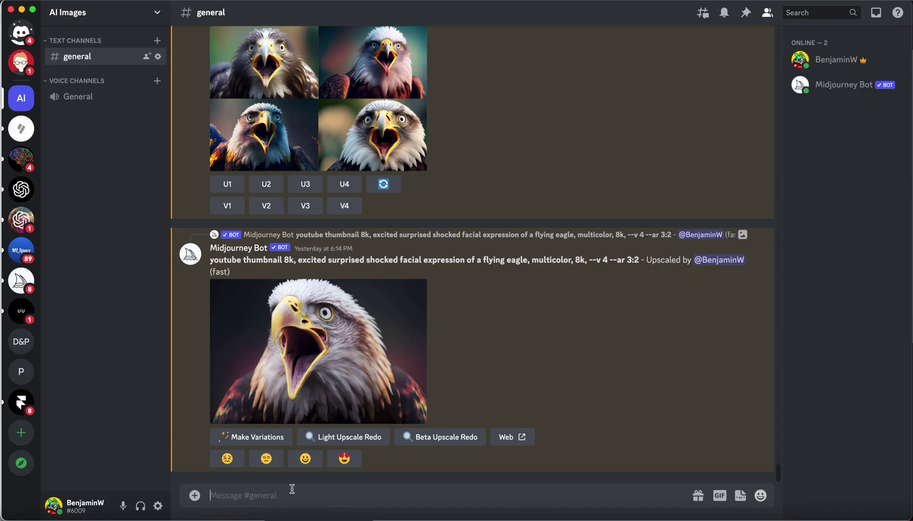
{"action": "type", "text": "/imagine"}
{"action": "key", "text": "Tab"}
{"action": "key", "text": "super+v"}
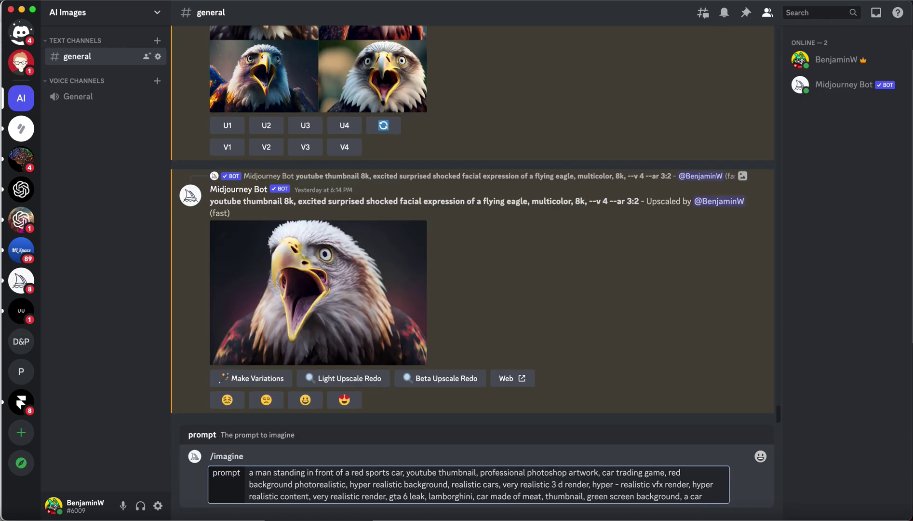
Step: Append '. --v 4 --ar 3:2', submit the job, and close the grid preview
{"action": "type", "text": ". --b"}
{"action": "key", "text": "BackSpace"}
{"action": "type", "text": "v 4 --ar 3:2"}
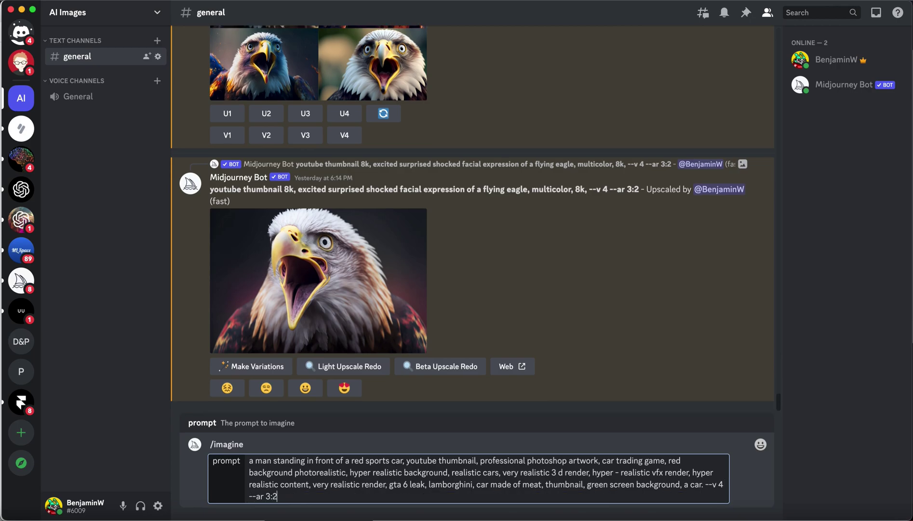
{"action": "key", "text": "Return"}
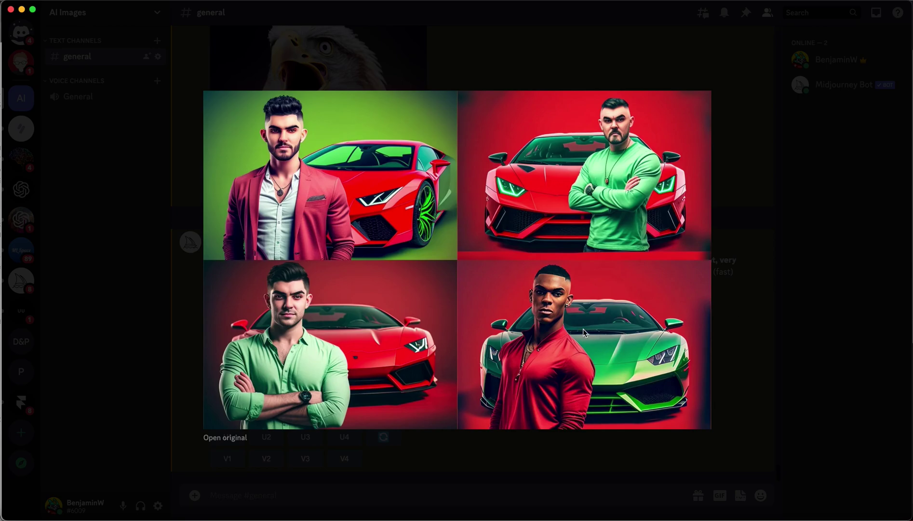
{"action": "left_click", "coordinate": [730, 351]}
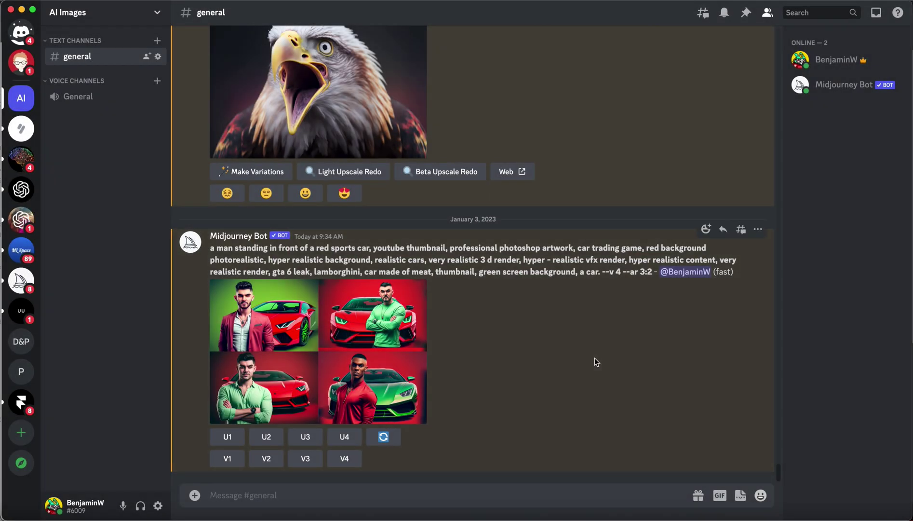
Step: Upscale the fourth sports-car image with U4, then go back to the mr beast results
{"action": "left_click", "coordinate": [344, 436]}
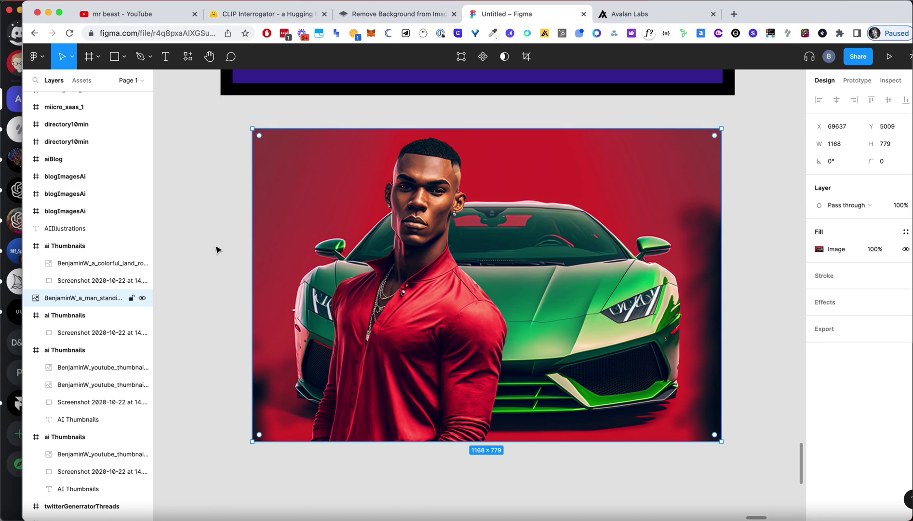
{"action": "left_click", "coordinate": [110, 19]}
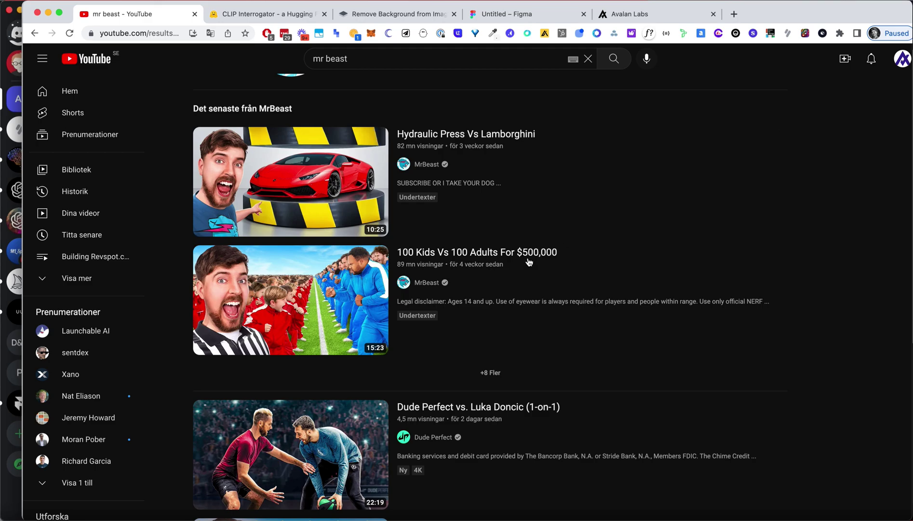
Step: Scroll through more mr beast video thumbnails in the YouTube search results
{"action": "scroll", "coordinate": [282, 289], "scroll_direction": "down", "scroll_amount": 5}
{"action": "scroll", "coordinate": [291, 413], "scroll_direction": "down", "scroll_amount": 1}
{"action": "scroll", "coordinate": [291, 413], "scroll_direction": "up", "scroll_amount": 6}
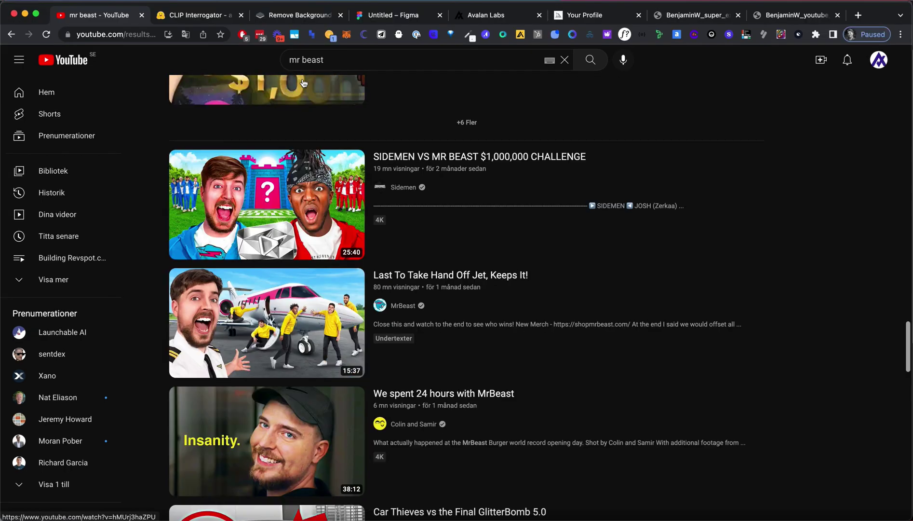
{"action": "mouse_move", "coordinate": [721, 247]}
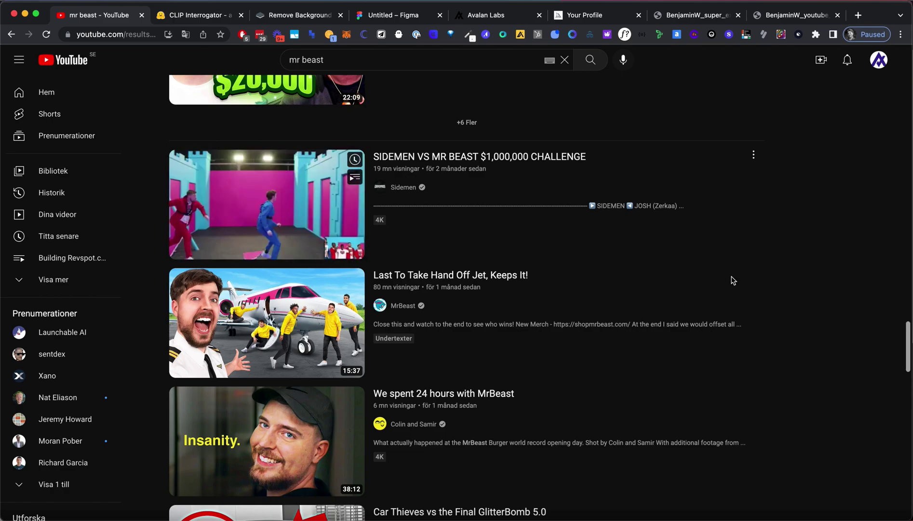
{"action": "mouse_move", "coordinate": [297, 184]}
{"action": "scroll", "coordinate": [297, 183], "scroll_direction": "up", "scroll_amount": 8}
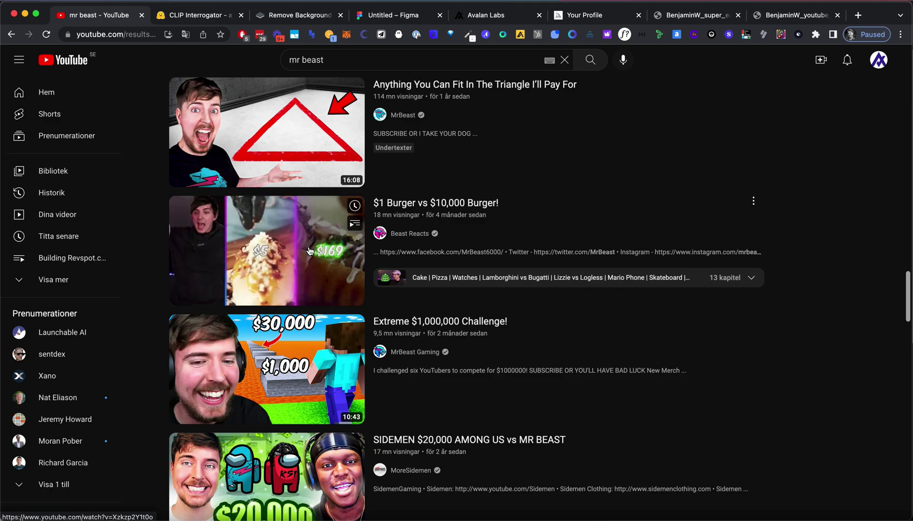
{"action": "scroll", "coordinate": [309, 250], "scroll_direction": "up", "scroll_amount": 4}
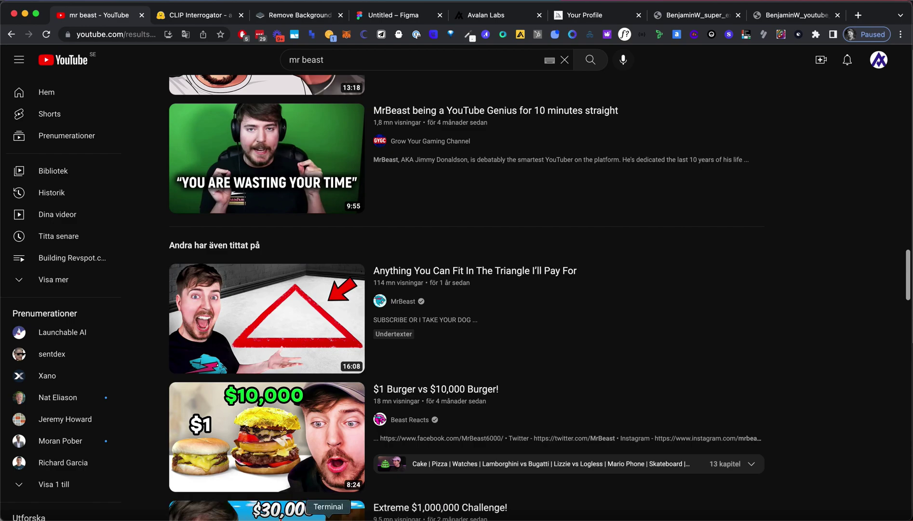
Step: Submit /imagine with the pasted shocked-face prompt plus ', --v 4 --ar 3:2'
{"action": "left_click", "coordinate": [203, 516]}
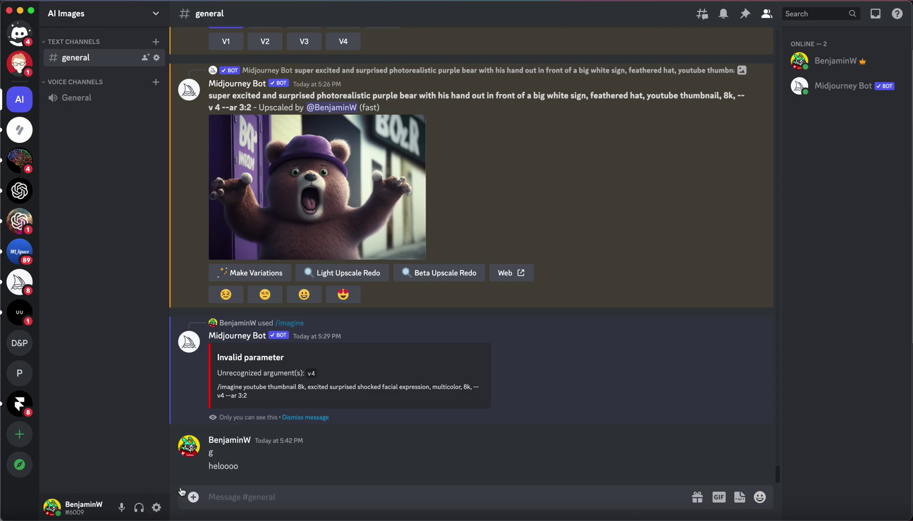
{"action": "type", "text": "/imagine"}
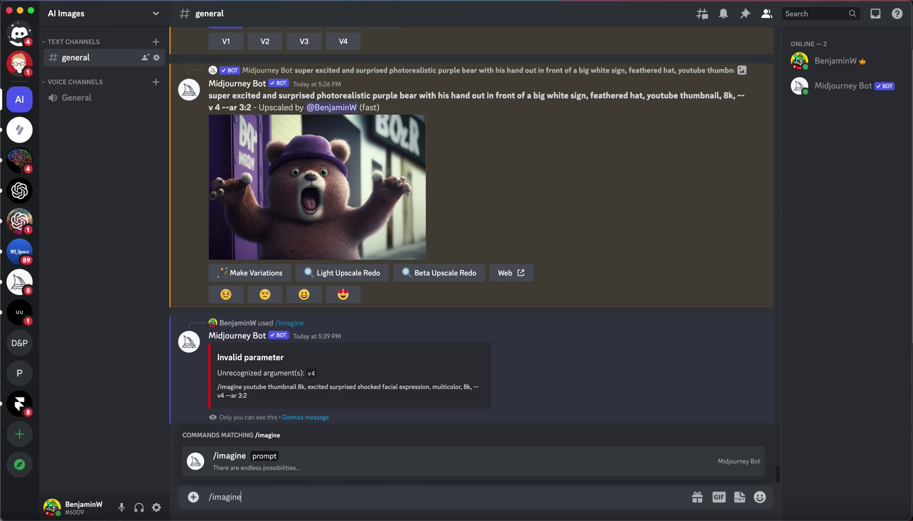
{"action": "key", "text": "Tab"}
{"action": "key", "text": "super+v"}
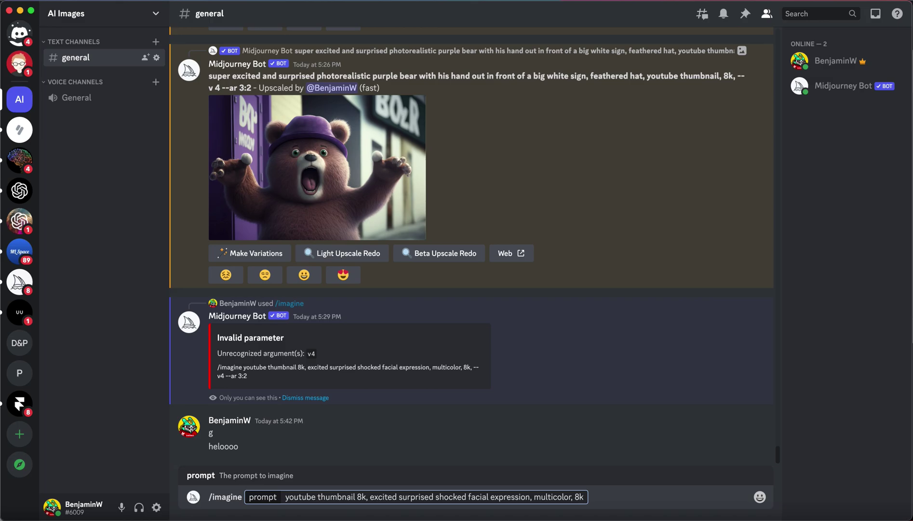
{"action": "type", "text": ", --v 4 --"}
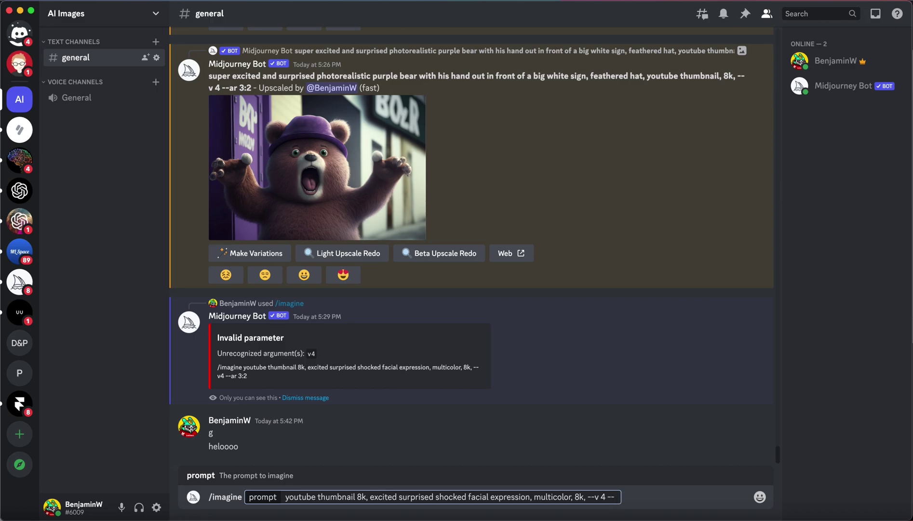
{"action": "type", "text": "ar 3:2"}
{"action": "key", "text": "Return"}
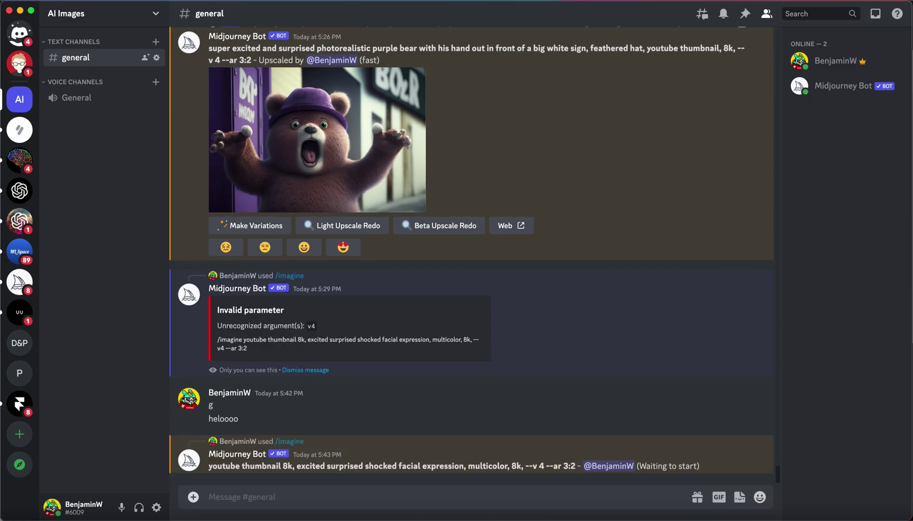
Step: Preview the face grid, upscale image 1 with U1, and select the job's prompt text
{"action": "left_click", "coordinate": [456, 250]}
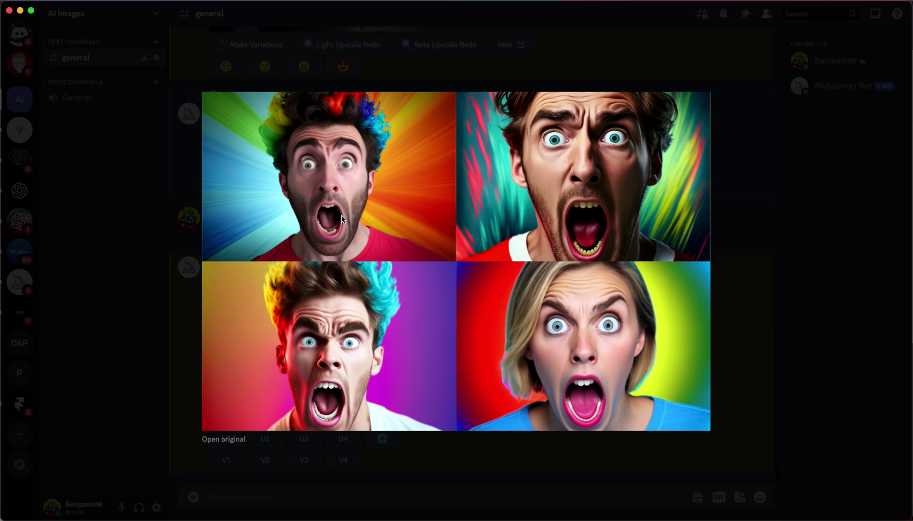
{"action": "left_click", "coordinate": [169, 354]}
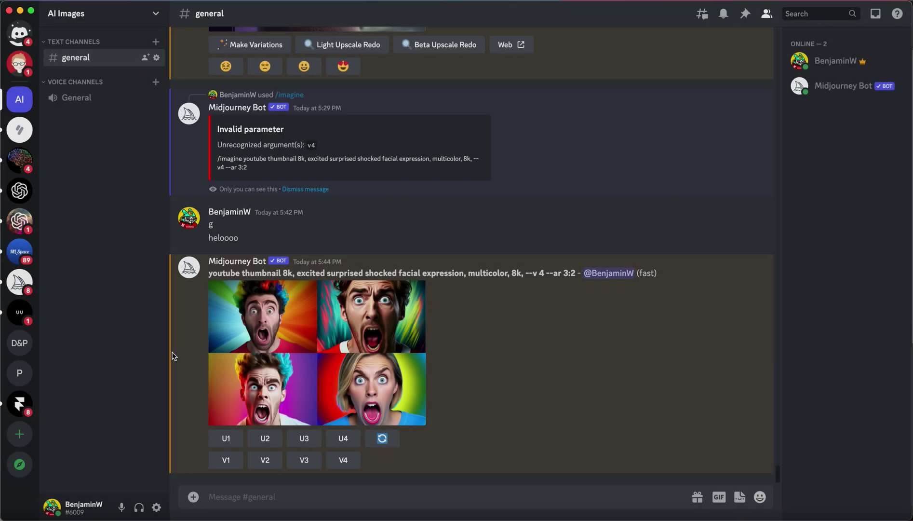
{"action": "left_click", "coordinate": [228, 440]}
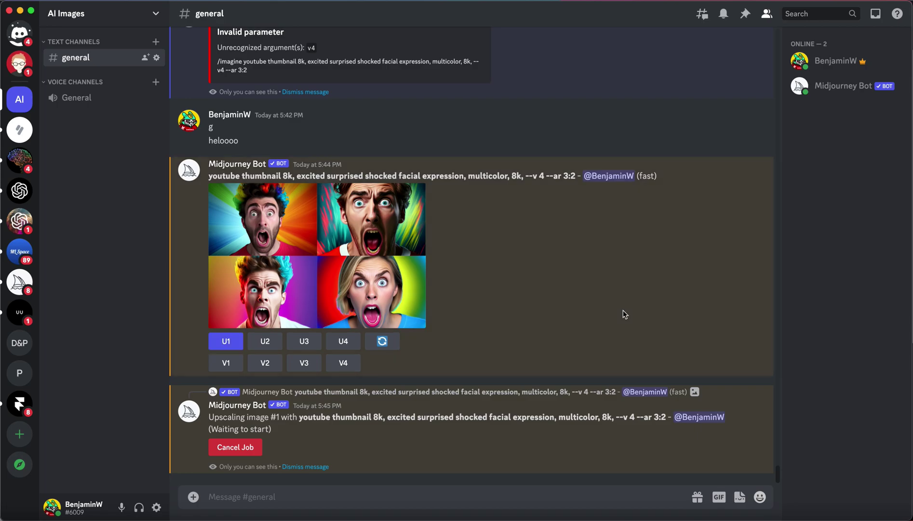
{"action": "left_click_drag", "start_coordinate": [208, 175], "coordinate": [576, 175]}
{"action": "key", "text": "super+c"}
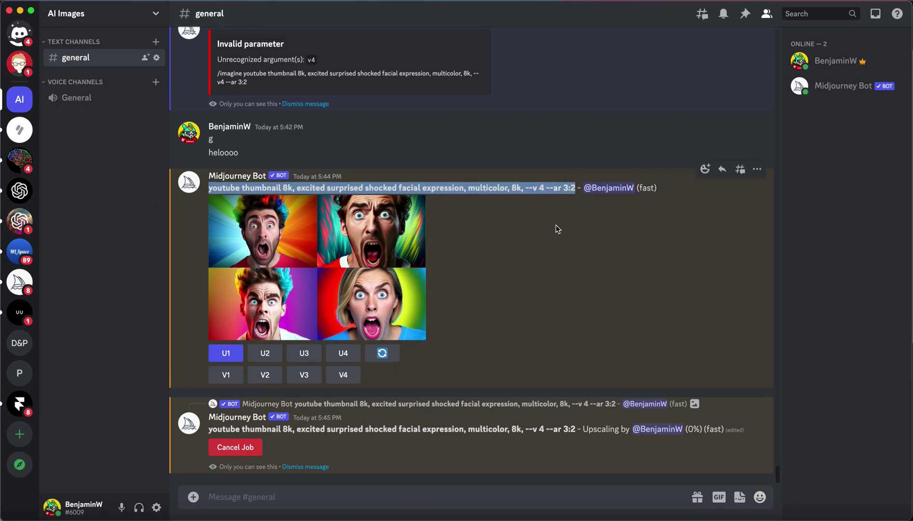
{"action": "left_click", "coordinate": [269, 498]}
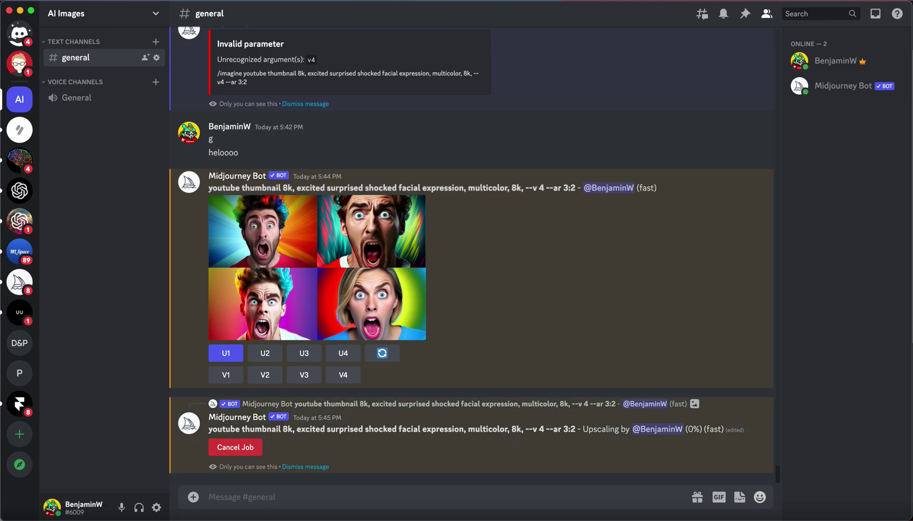
Step: Submit /imagine with the pasted face prompt, inserting 'of a bear' after 'expression'
{"action": "type", "text": "/imagine"}
{"action": "key", "text": "Return"}
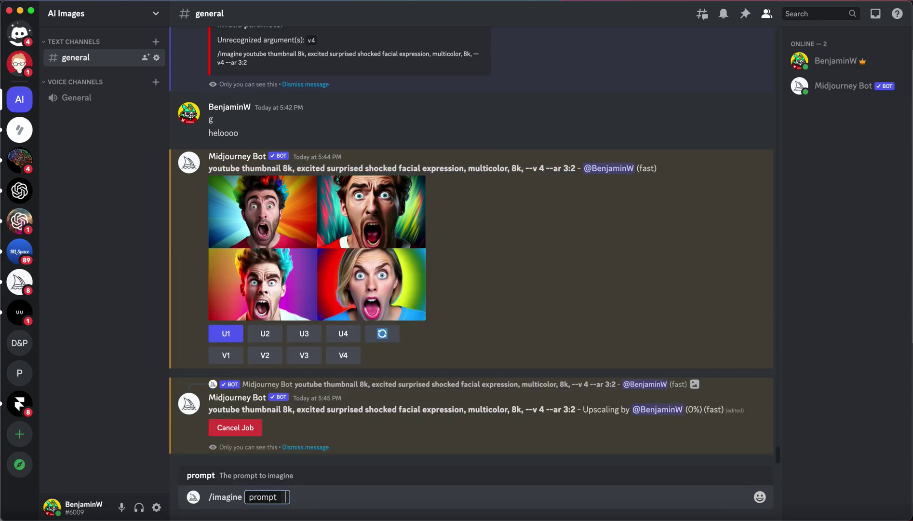
{"action": "key", "text": "super+v"}
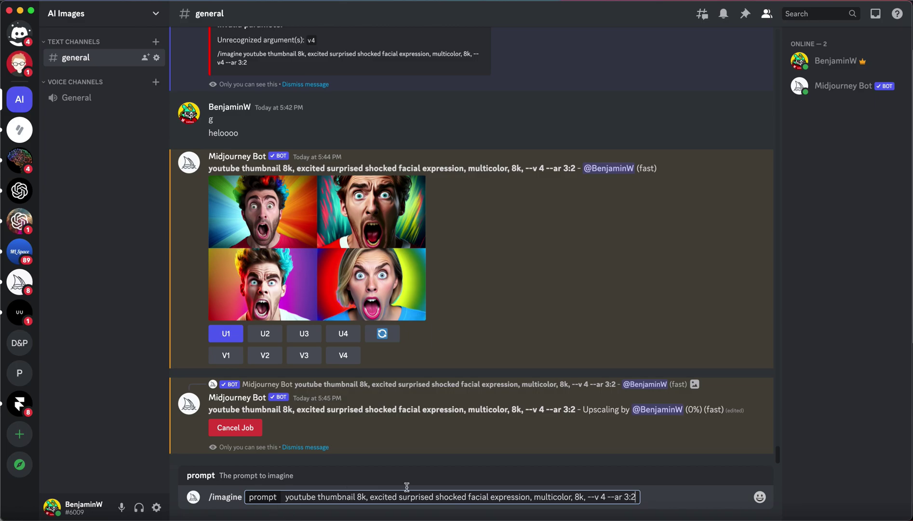
{"action": "left_click", "coordinate": [531, 496]}
{"action": "type", "text": "of a bear"}
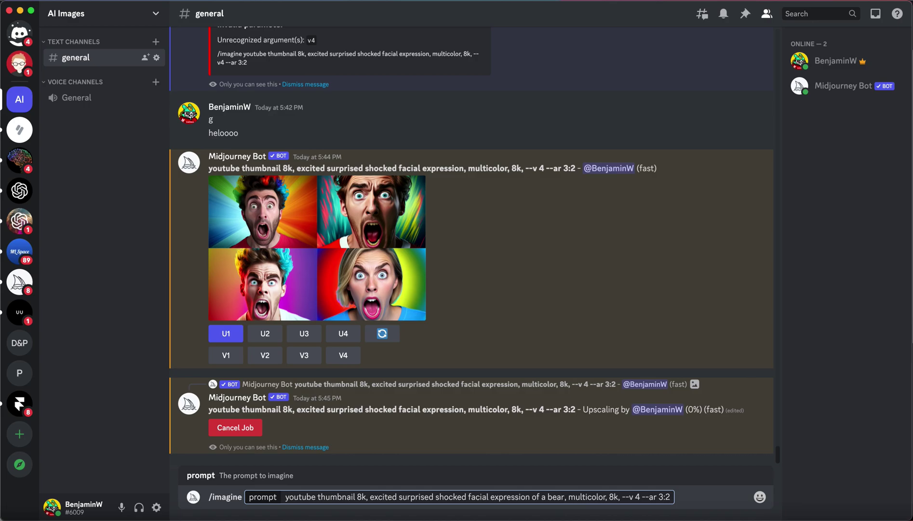
{"action": "key", "text": "Return"}
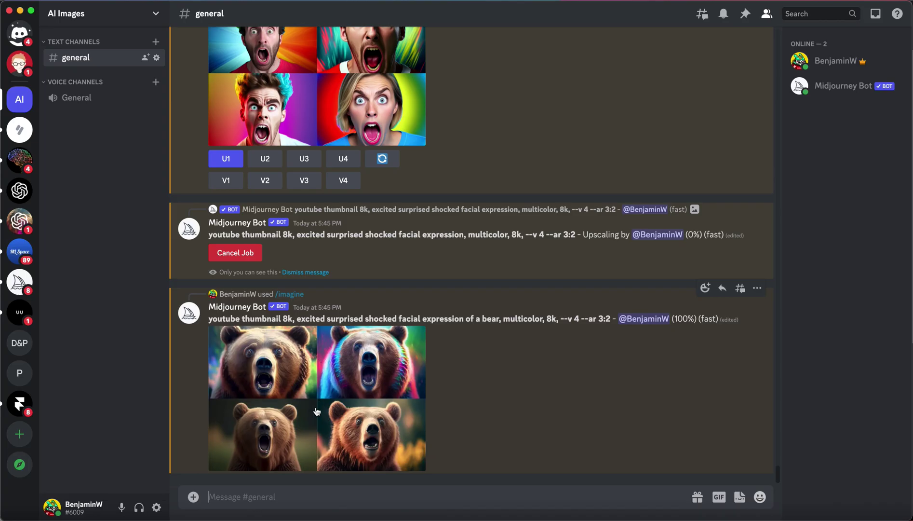
Step: Preview the bear grid and upscale the fourth bear with U4
{"action": "left_click", "coordinate": [316, 411]}
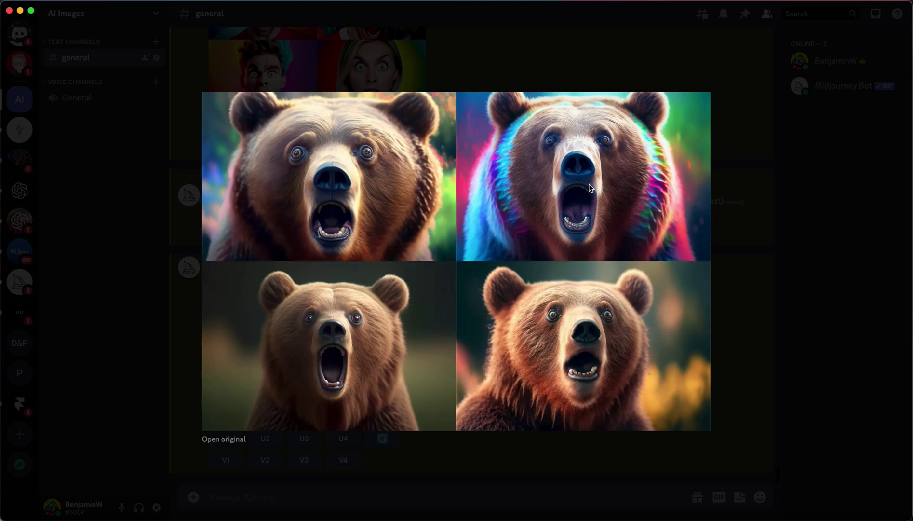
{"action": "left_click", "coordinate": [750, 343]}
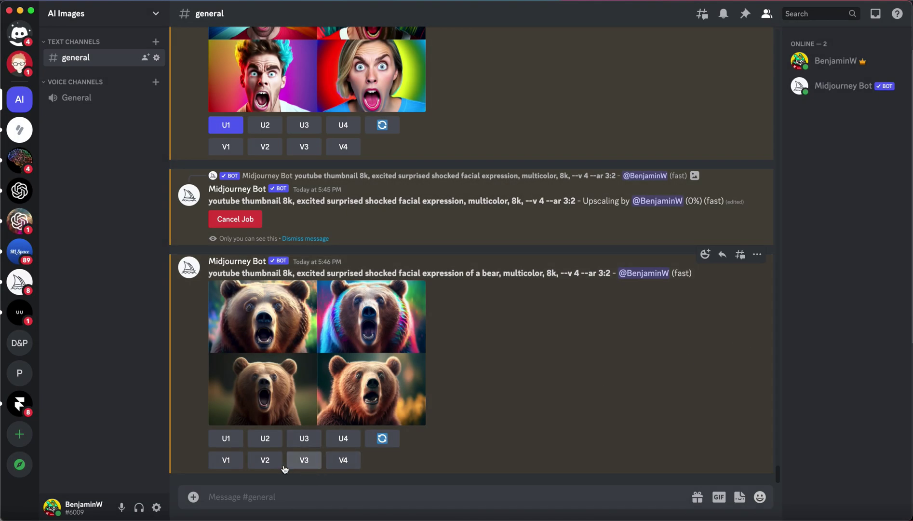
{"action": "left_click", "coordinate": [343, 438]}
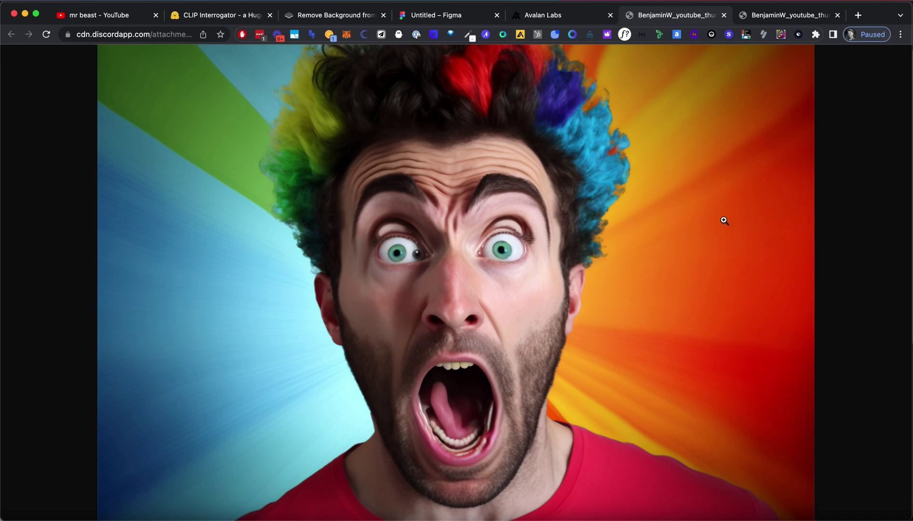
Step: View the upscaled bear image tab, then return to the Untitled Figma design
{"action": "left_click", "coordinate": [805, 16]}
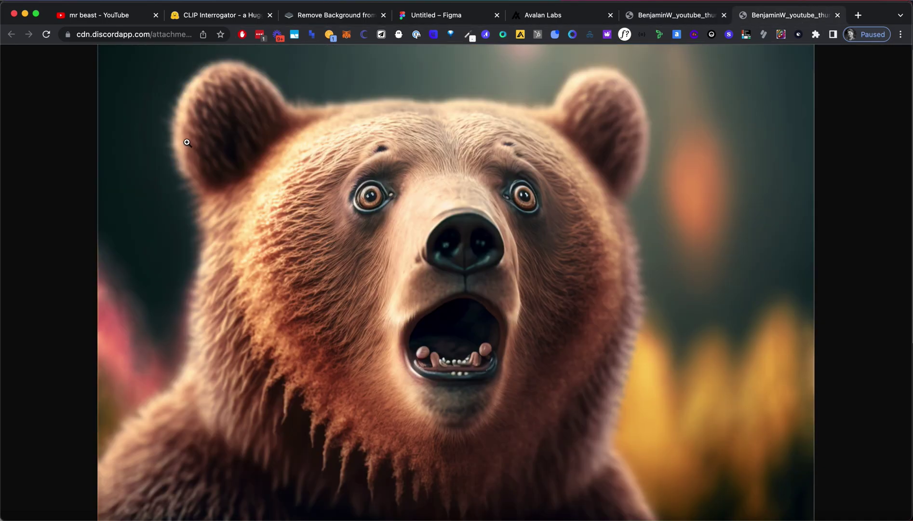
{"action": "left_click", "coordinate": [301, 16]}
Step: Paste the cut-out images into Figma, placing the bear in the lower thumbnail and the man in the upper
{"action": "key", "text": "ctrl+Tab"}
{"action": "key", "text": "super+v"}
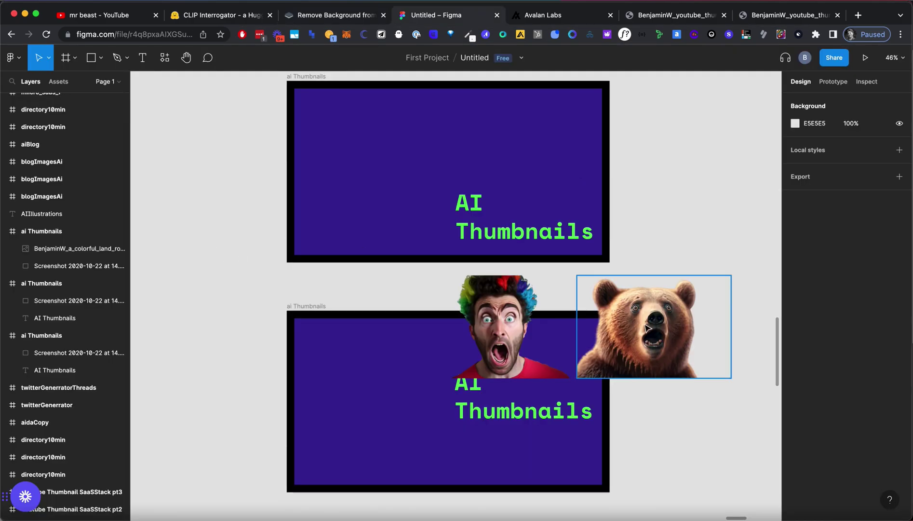
{"action": "left_click_drag", "start_coordinate": [593, 313], "coordinate": [319, 390]}
{"action": "left_click_drag", "start_coordinate": [522, 329], "coordinate": [379, 182]}
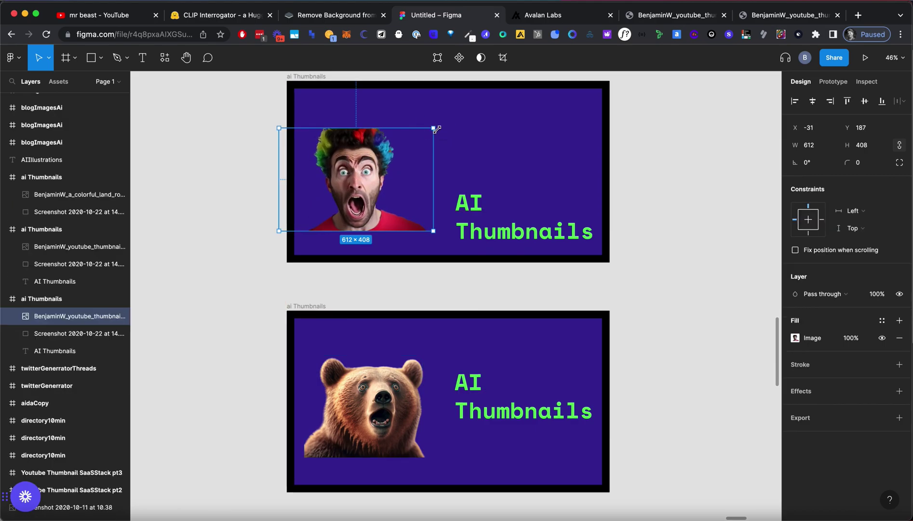
Step: Enlarge the shouting man to fill the upper thumbnail's left side and shift its AI Thumbnails text up-right
{"action": "left_click_drag", "start_coordinate": [434, 127], "coordinate": [513, 75]}
{"action": "left_click_drag", "start_coordinate": [412, 160], "coordinate": [376, 184]}
{"action": "left_click_drag", "start_coordinate": [472, 98], "coordinate": [501, 82]}
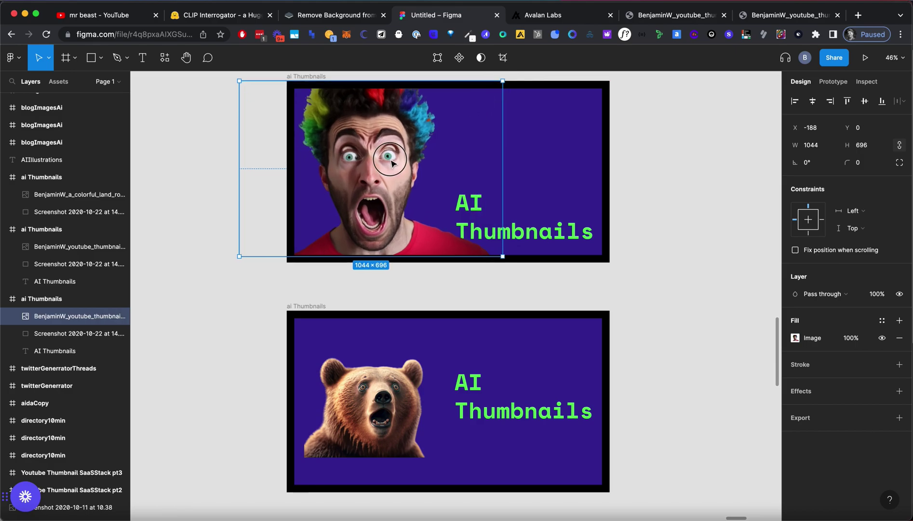
{"action": "left_click", "coordinate": [611, 226]}
{"action": "left_click_drag", "start_coordinate": [515, 229], "coordinate": [523, 199]}
{"action": "left_click", "coordinate": [666, 272]}
Step: Enlarge the bear to 895×597 against the lower thumbnail's left edge and nudge its AI Thumbnails text
{"action": "scroll", "coordinate": [350, 424], "scroll_direction": "down", "scroll_amount": 2}
{"action": "left_click", "coordinate": [337, 424]}
{"action": "left_click_drag", "start_coordinate": [300, 438], "coordinate": [232, 484]}
{"action": "left_click_drag", "start_coordinate": [361, 401], "coordinate": [410, 383]}
{"action": "left_click", "coordinate": [646, 397]}
{"action": "left_click", "coordinate": [521, 378]}
{"action": "left_click_drag", "start_coordinate": [519, 397], "coordinate": [523, 393]}
{"action": "left_click", "coordinate": [694, 393]}
{"action": "scroll", "coordinate": [669, 375], "scroll_direction": "down", "scroll_amount": 1}
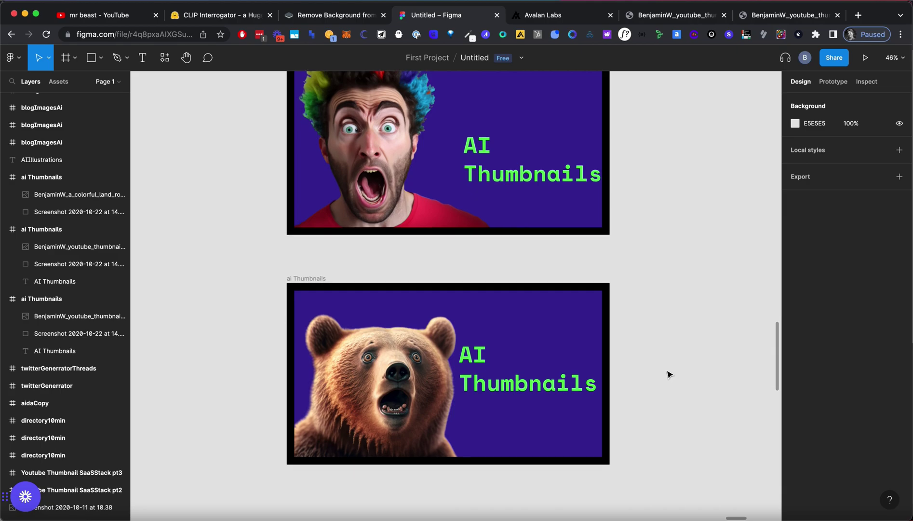